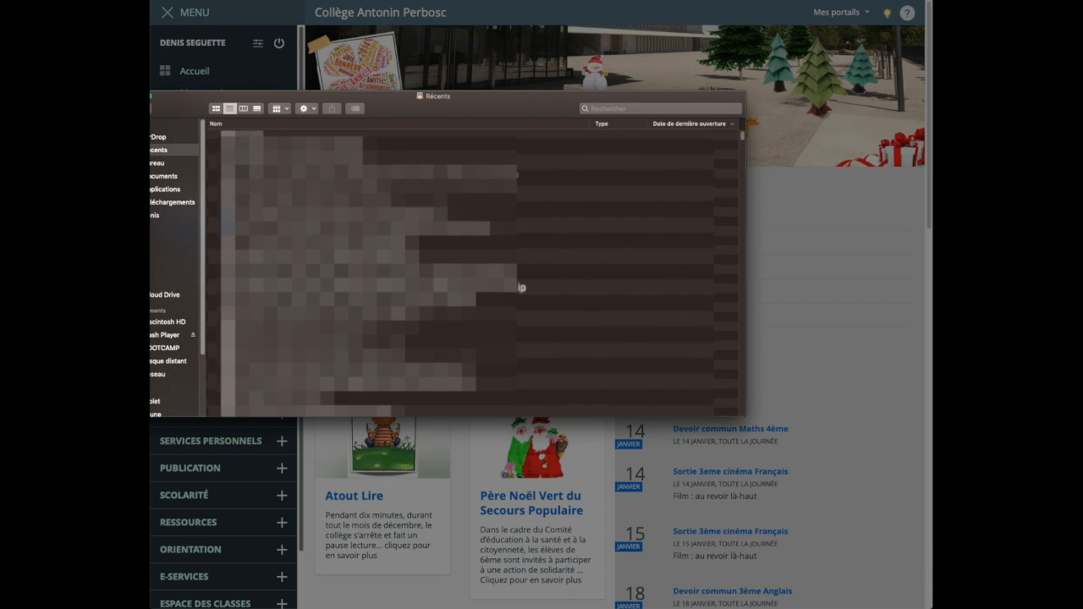
Rename the quiz PDF in the Téléchargements folder as Quizz_ followed by the user's surname, and close the folder window
{"action": "left_click_drag", "start_coordinate": [185, 102], "coordinate": [298, 87]}
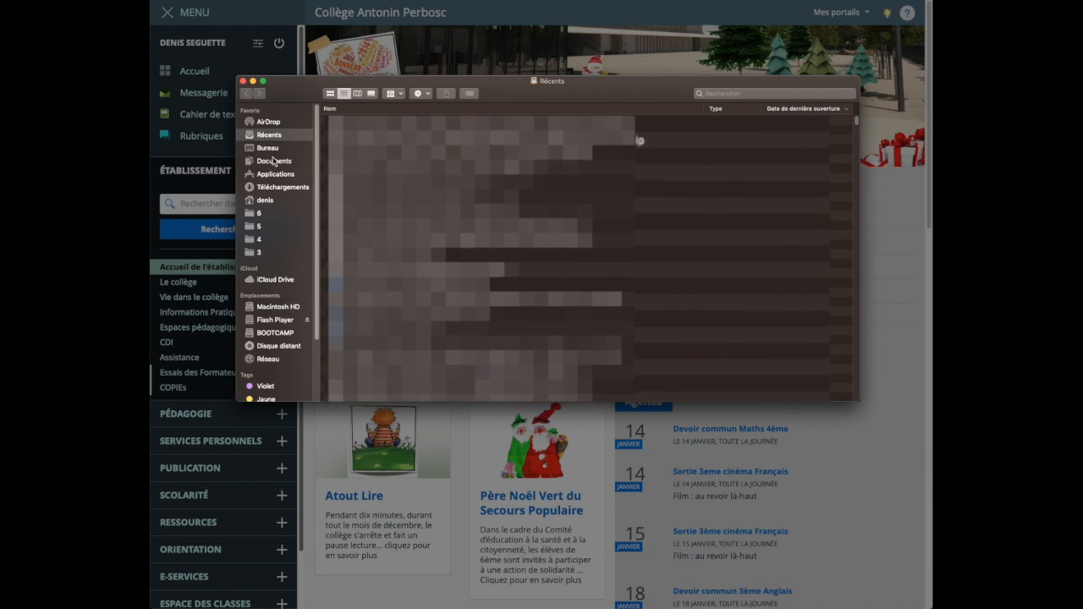
{"action": "left_click", "coordinate": [273, 190]}
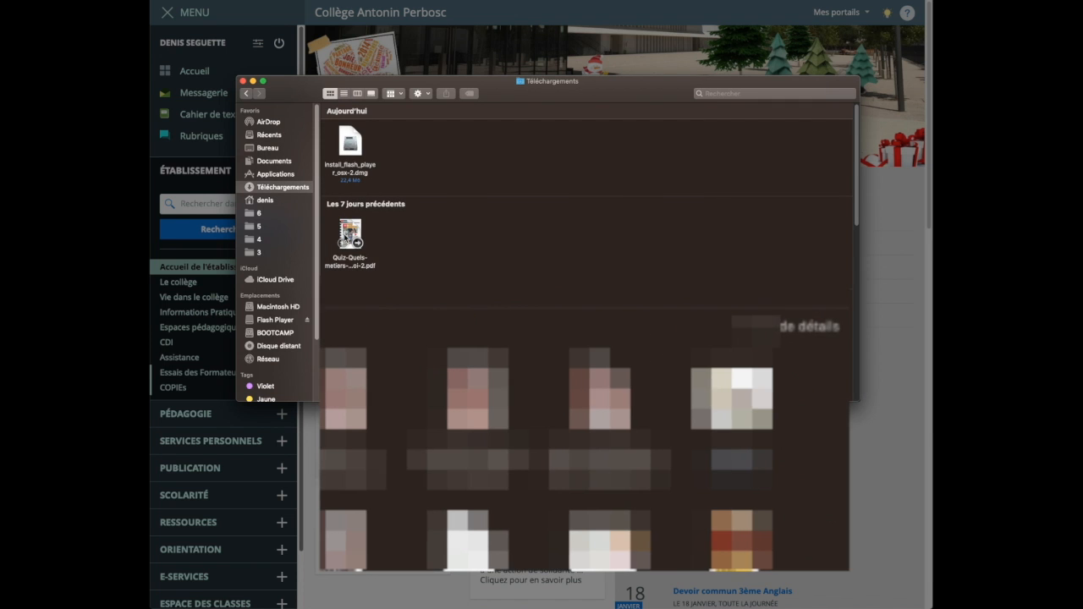
{"action": "left_click", "coordinate": [362, 264]}
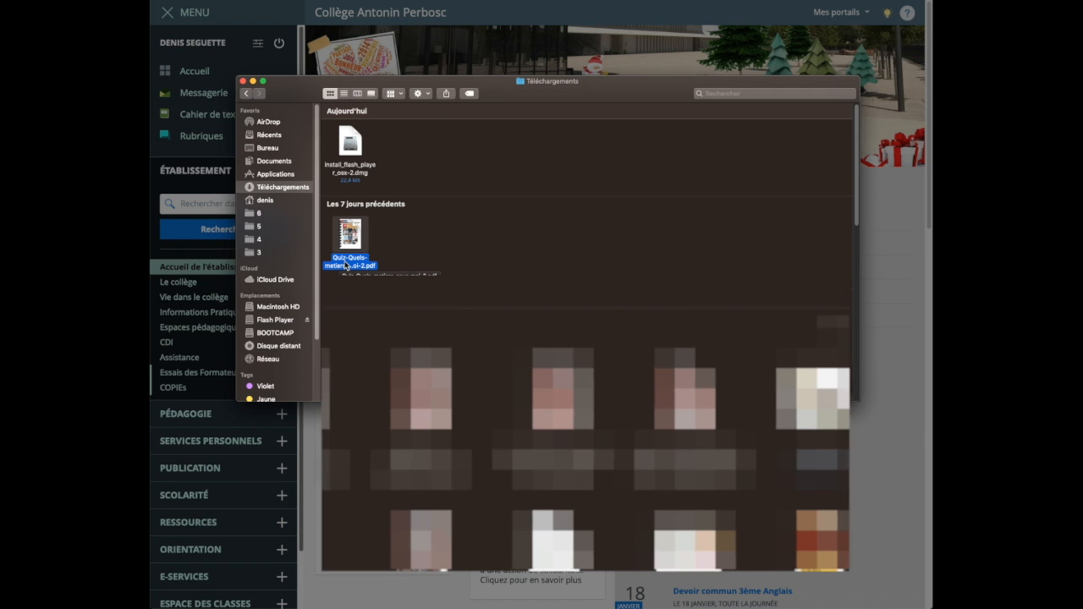
{"action": "right_click", "coordinate": [345, 265]}
{"action": "left_click", "coordinate": [381, 315]}
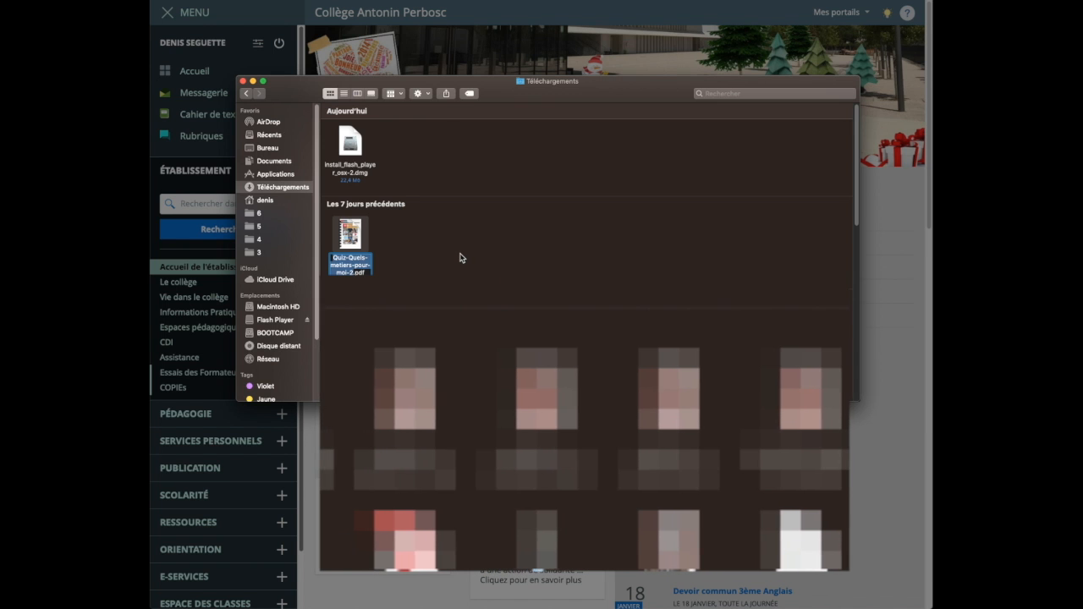
{"action": "type", "text": "Quizz"}
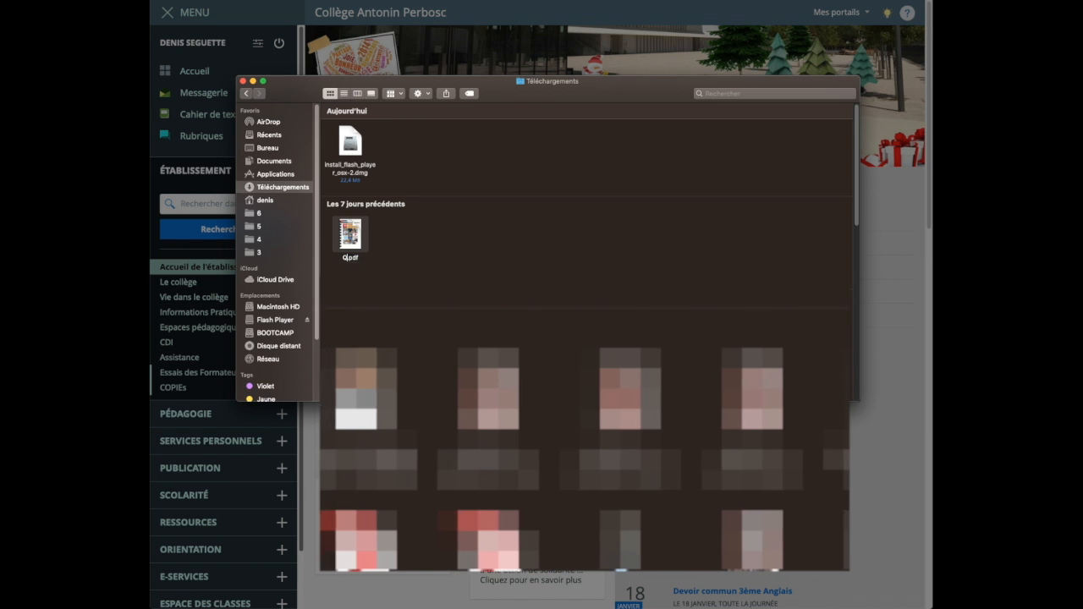
{"action": "type", "text": "_Seguette"}
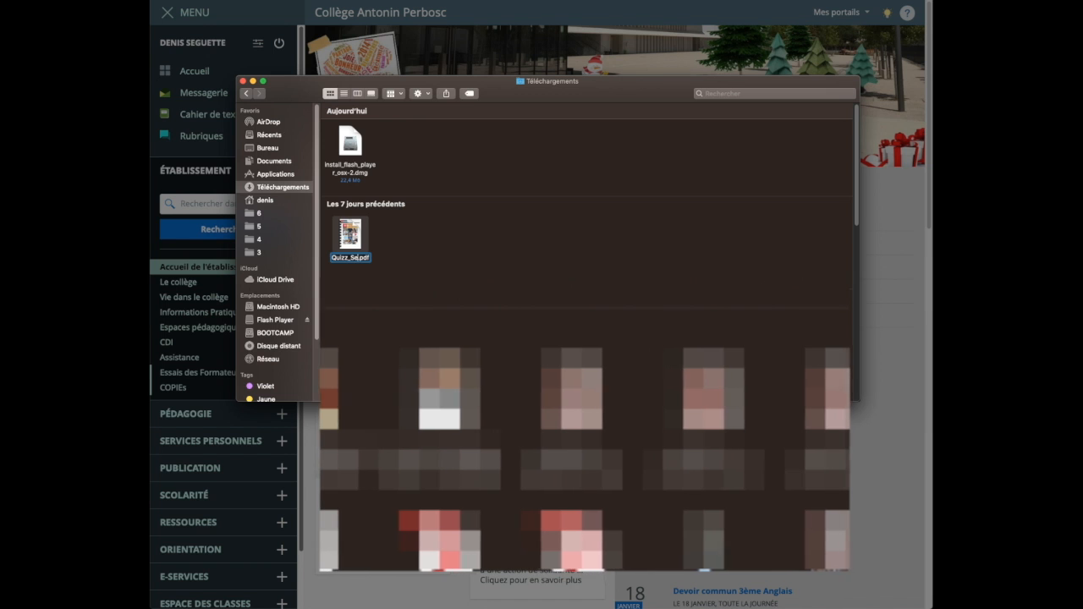
{"action": "left_click", "coordinate": [469, 260]}
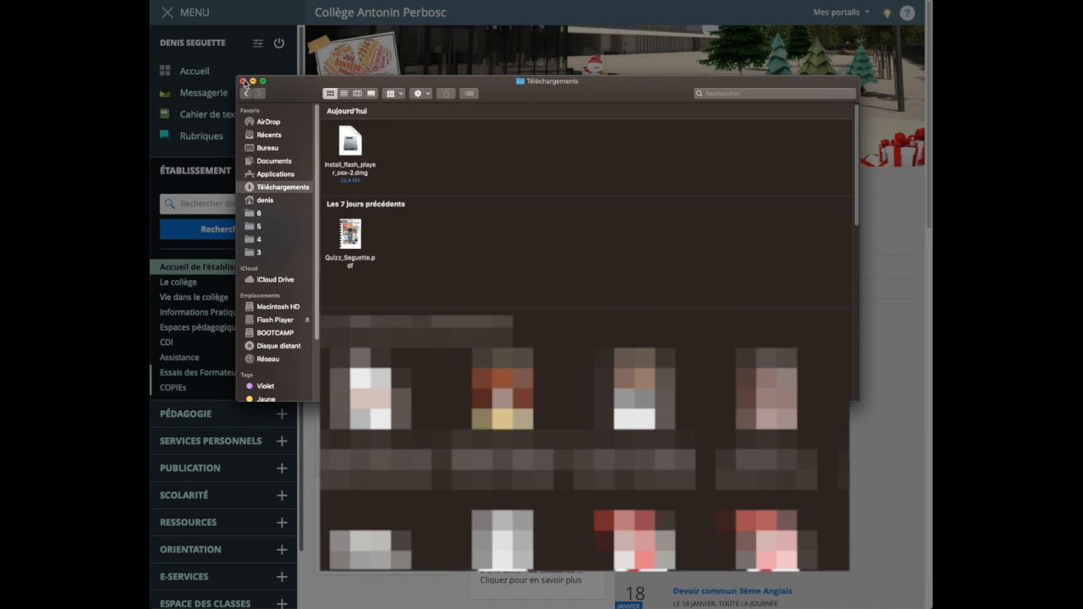
{"action": "left_click", "coordinate": [243, 81]}
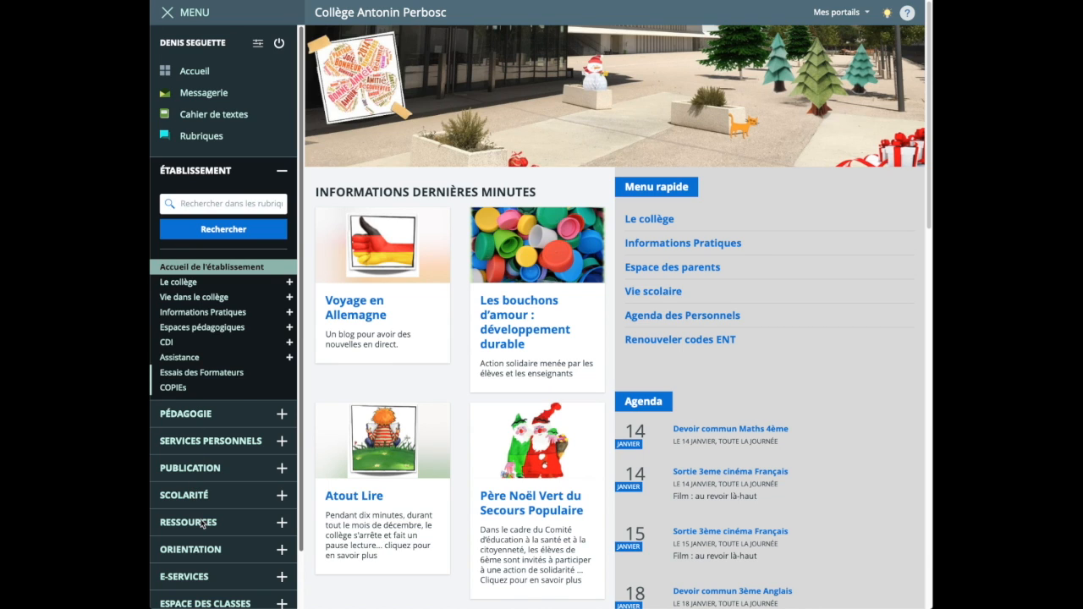
Open Folios from the school portal's Orientation section and go to the Mes documents space
{"action": "left_click", "coordinate": [284, 554]}
{"action": "left_click", "coordinate": [174, 369]}
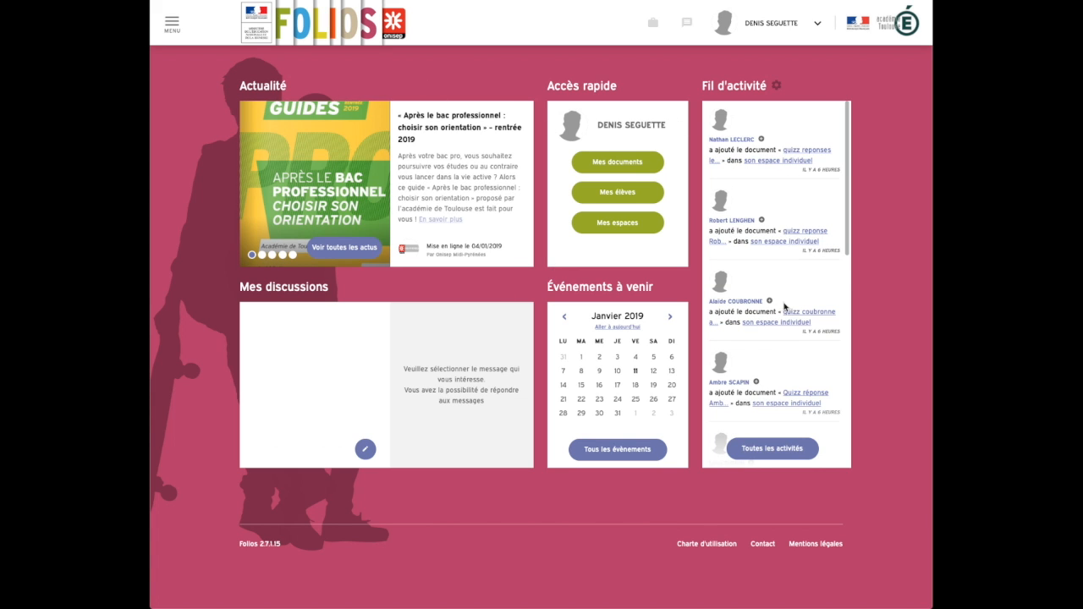
{"action": "left_click", "coordinate": [609, 163]}
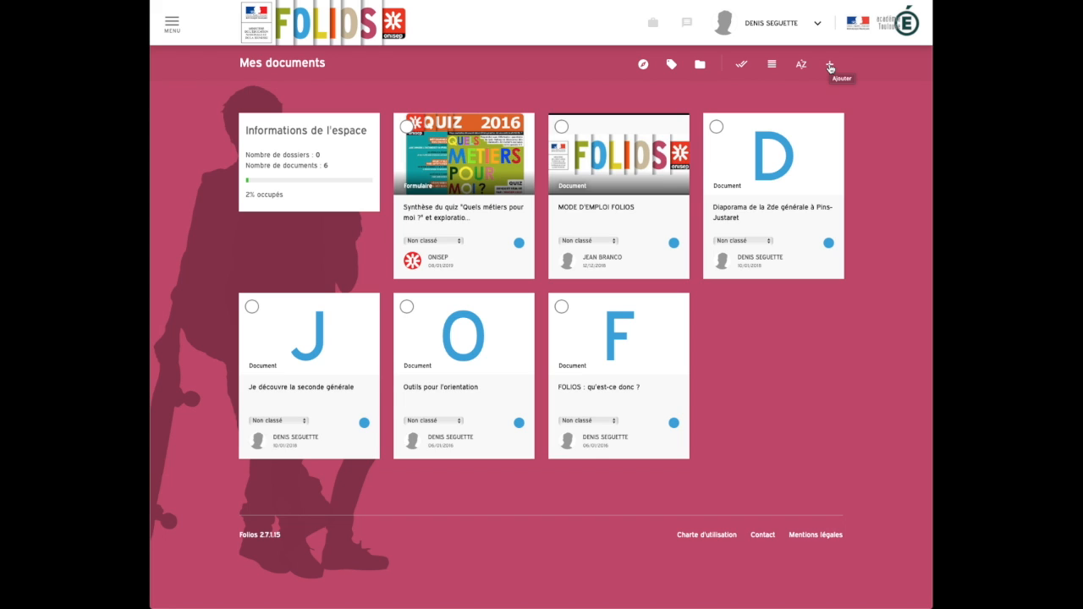
Create a new document with the title "Quizz Folios" and the summary "blabla"
{"action": "left_click", "coordinate": [830, 66]}
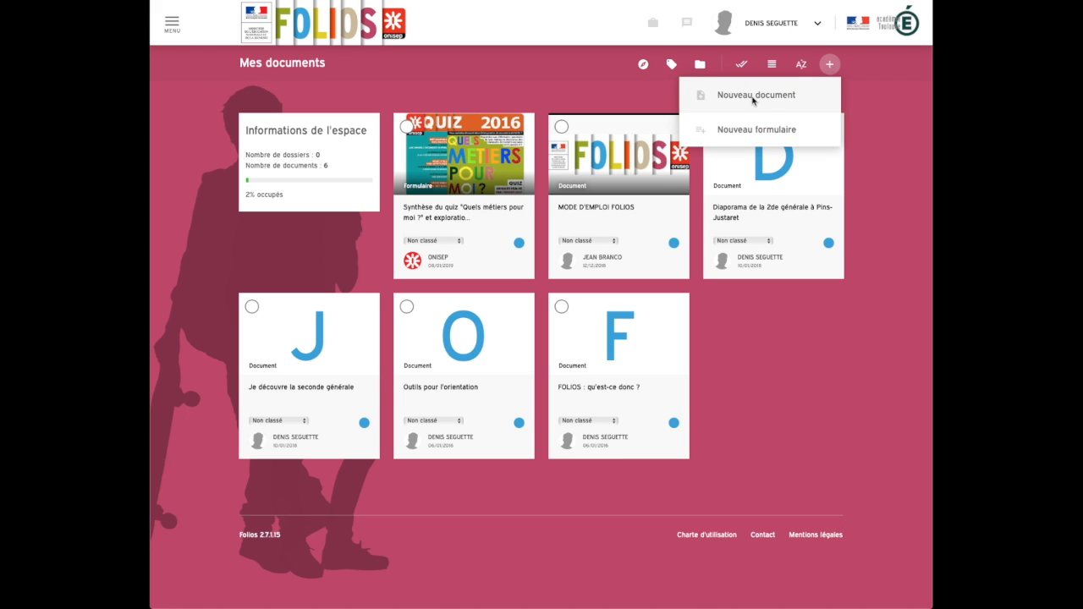
{"action": "left_click", "coordinate": [753, 100]}
{"action": "left_click", "coordinate": [421, 170]}
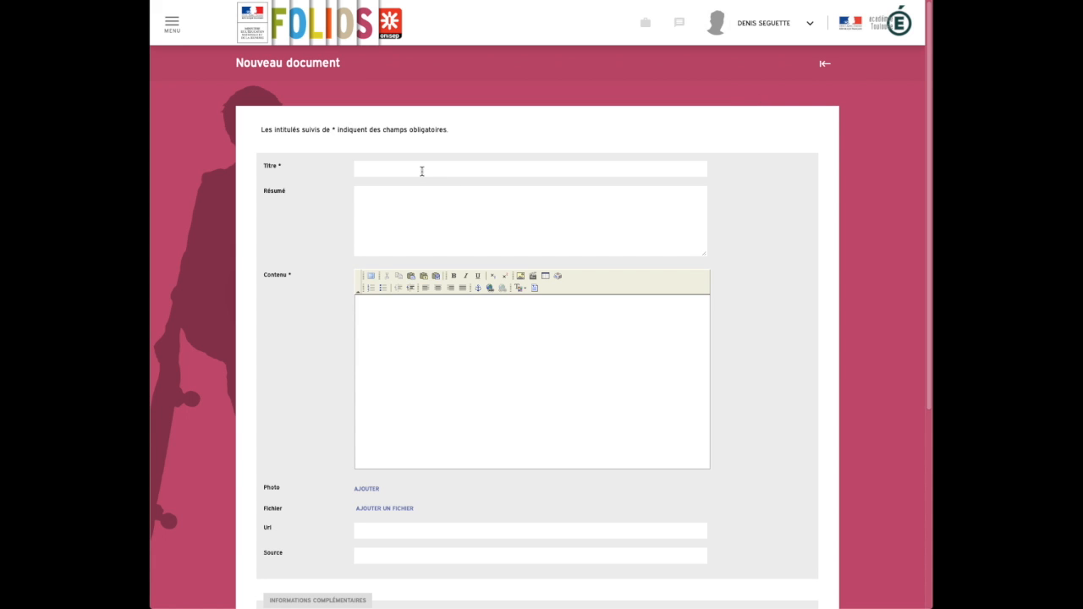
{"action": "type", "text": "Quizz Folios"}
{"action": "left_click", "coordinate": [395, 219]}
{"action": "type", "text": "blabla"}
Enter "Mon quizz Folios avant le forum des métiers et des formations prévu l 31 janvier 2019" as the document's content
{"action": "left_click", "coordinate": [399, 366]}
{"action": "type", "text": "Mon quizz Folios avant"}
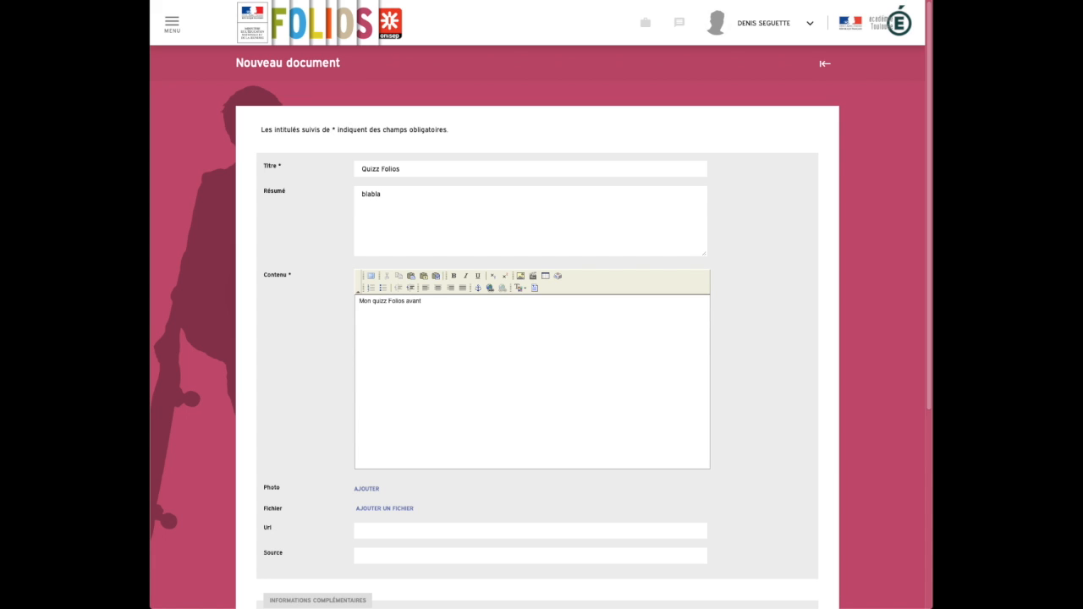
{"action": "type", "text": " le forum des métiers et des formations prévu ! 31 janvier 2019"}
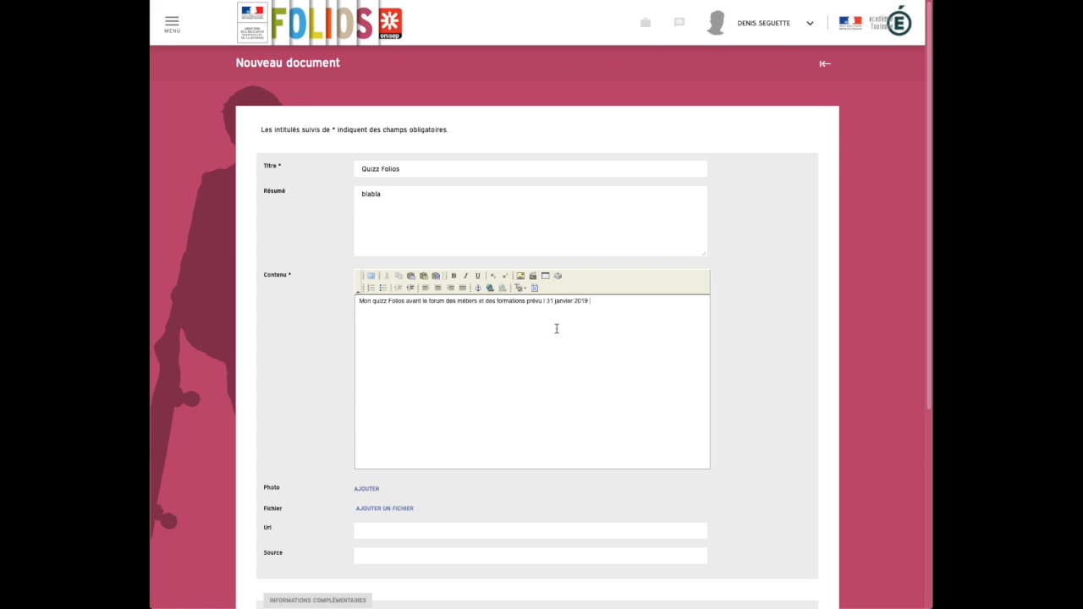
Make the words "prévu l 31 janvier 2019" bold in the content text
{"action": "left_click_drag", "start_coordinate": [526, 302], "coordinate": [607, 302]}
{"action": "left_click", "coordinate": [452, 276]}
{"action": "left_click", "coordinate": [494, 381]}
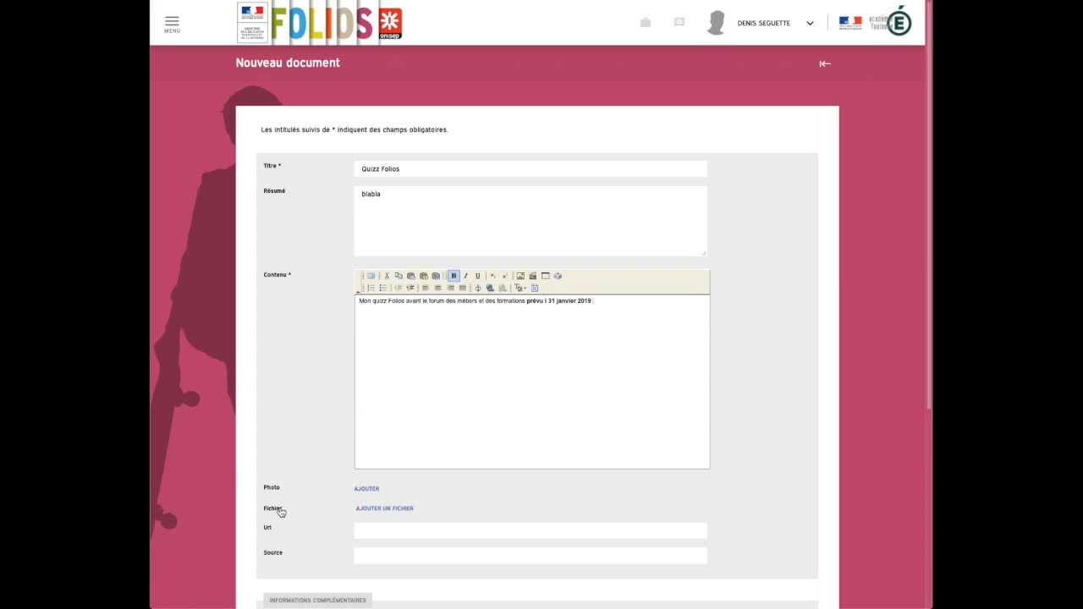
Attach the renamed quiz PDF from the Téléchargements folder to the document, leaving its label empty
{"action": "left_click", "coordinate": [363, 510]}
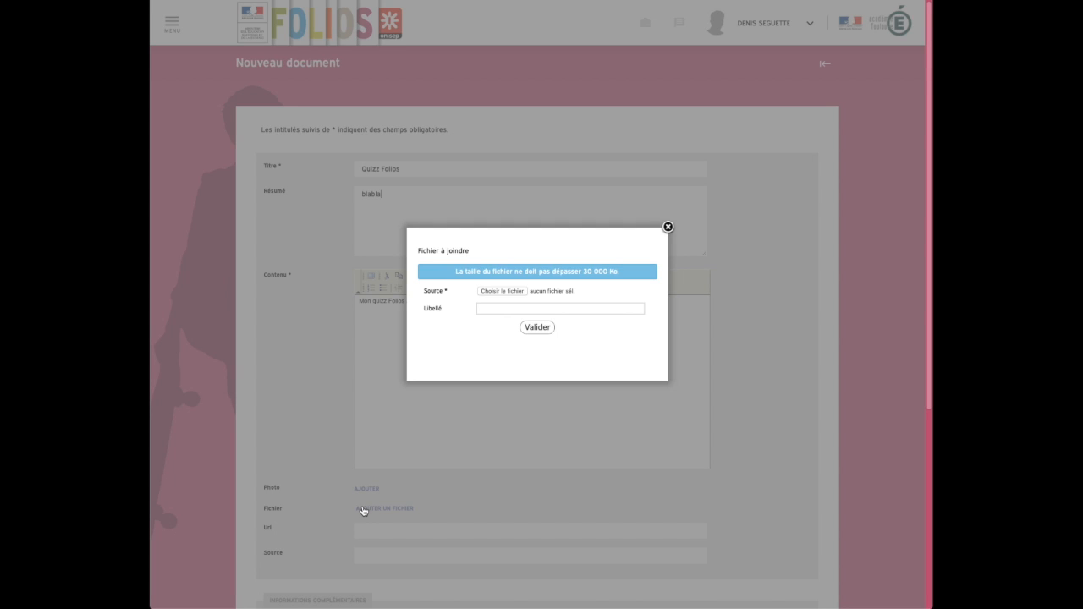
{"action": "left_click", "coordinate": [499, 291]}
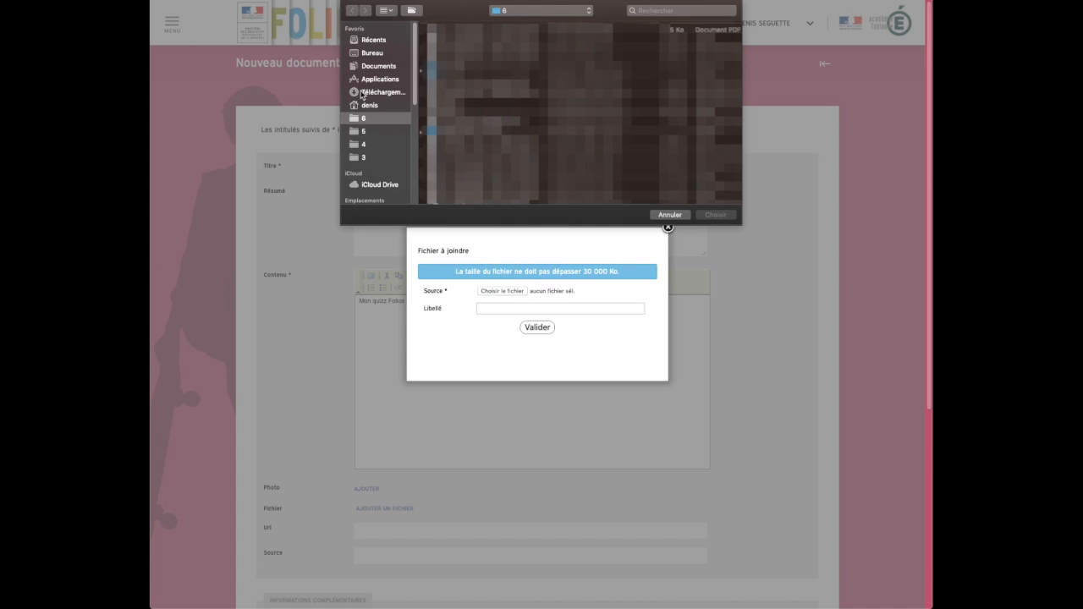
{"action": "left_click", "coordinate": [361, 93]}
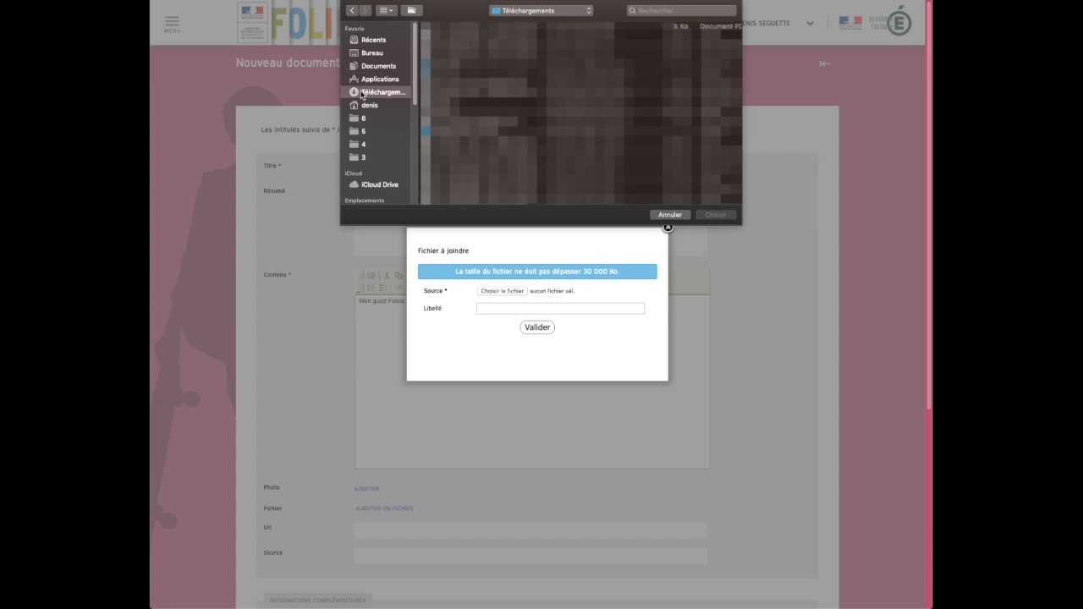
{"action": "left_click", "coordinate": [482, 48]}
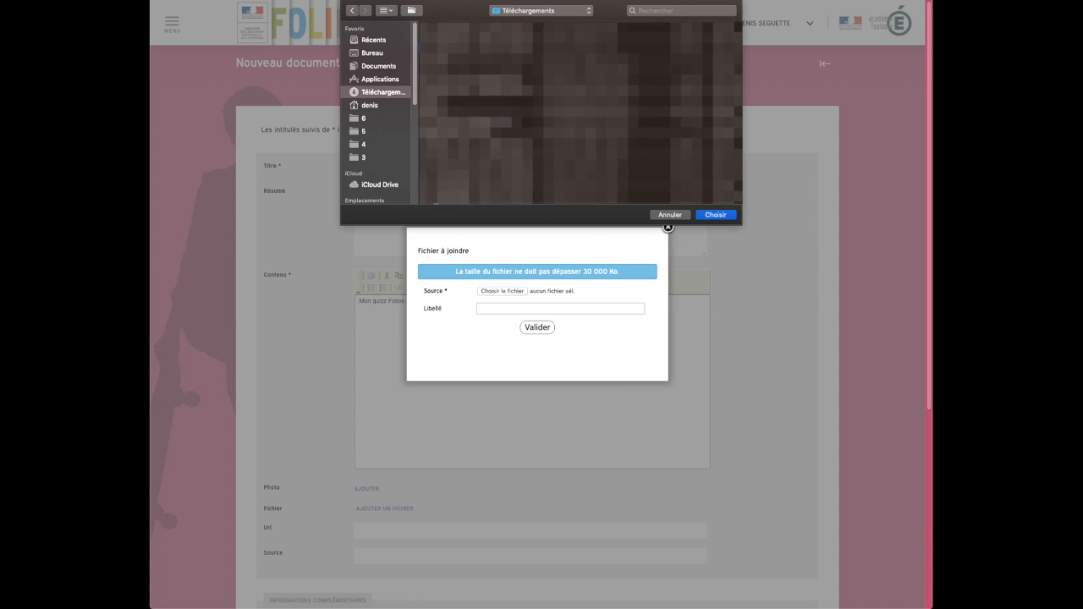
{"action": "left_click", "coordinate": [714, 214]}
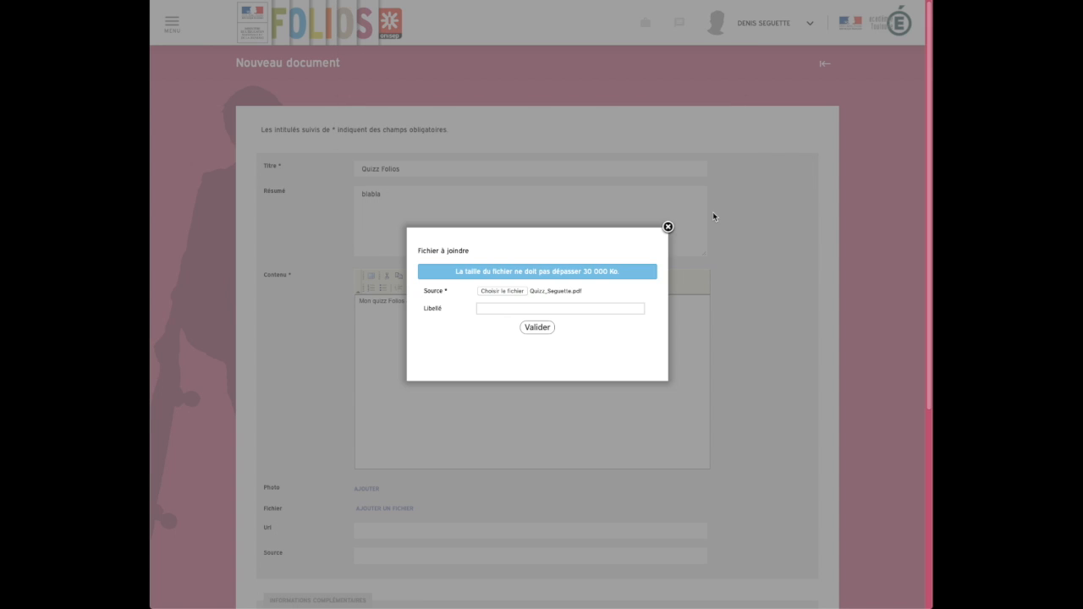
{"action": "left_click", "coordinate": [536, 330]}
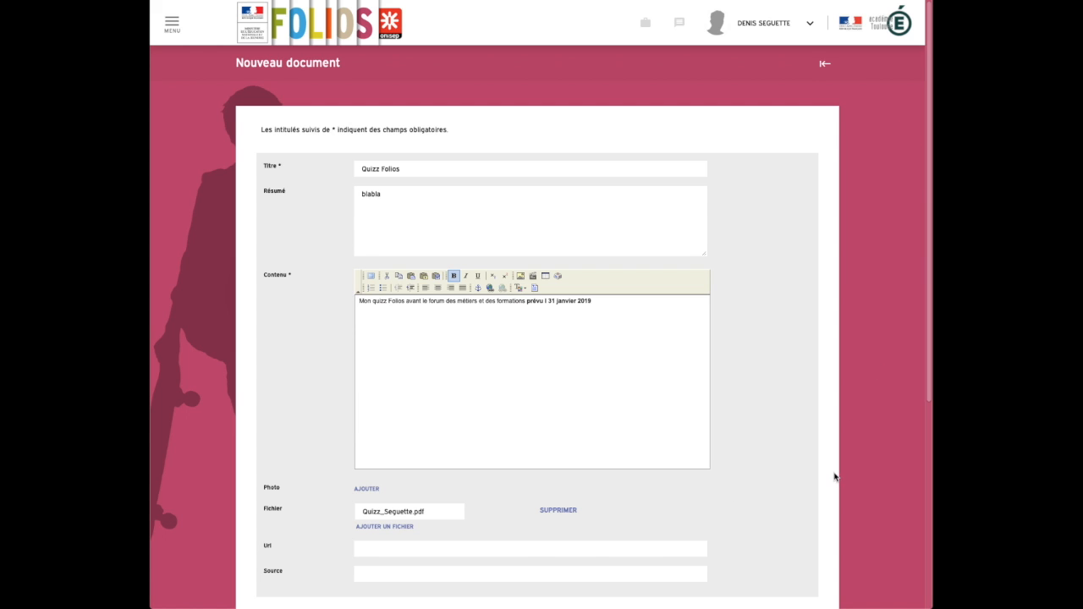
Assign the document to Le parcours Avenir without a folder or keywords, and submit it
{"action": "scroll", "coordinate": [836, 477], "scroll_direction": "down", "scroll_amount": 3}
{"action": "scroll", "coordinate": [834, 478], "scroll_direction": "down", "scroll_amount": 1}
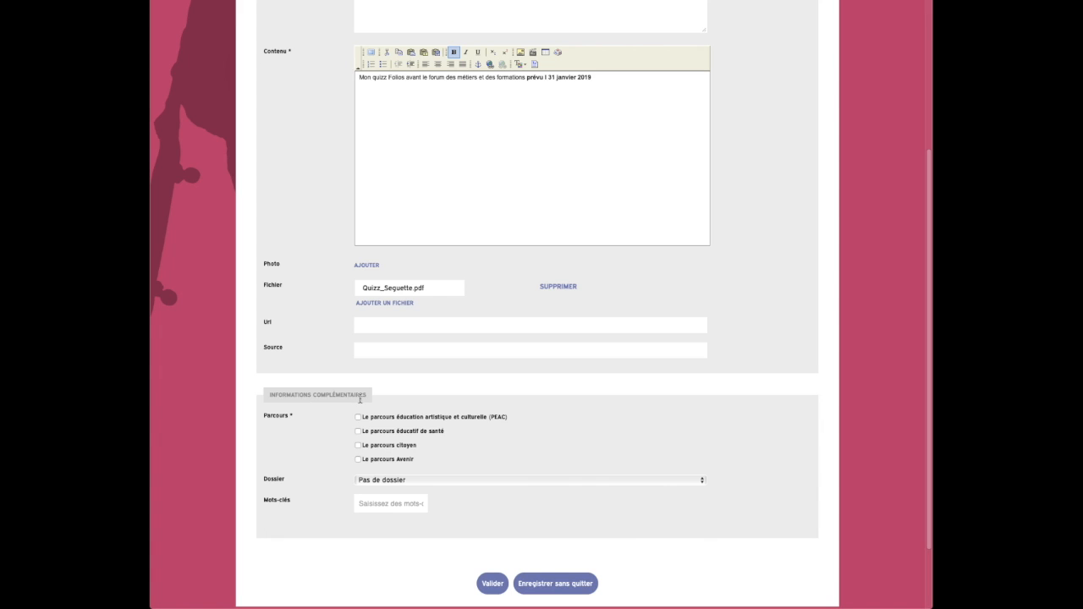
{"action": "left_click", "coordinate": [357, 460]}
{"action": "left_click", "coordinate": [392, 481]}
{"action": "left_click", "coordinate": [392, 481]}
{"action": "left_click", "coordinate": [399, 504]}
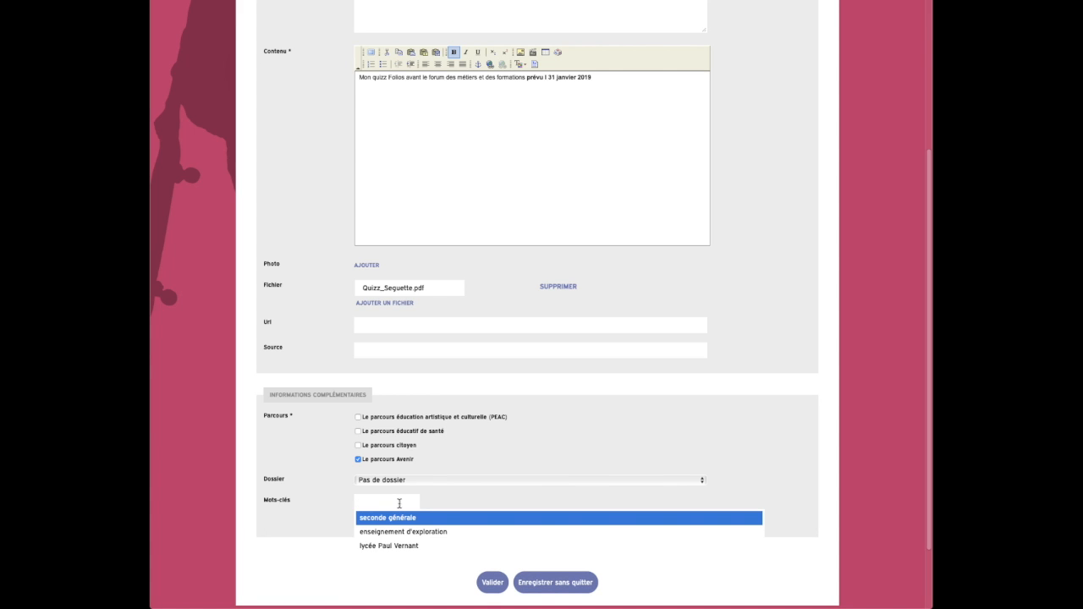
{"action": "left_click", "coordinate": [324, 529]}
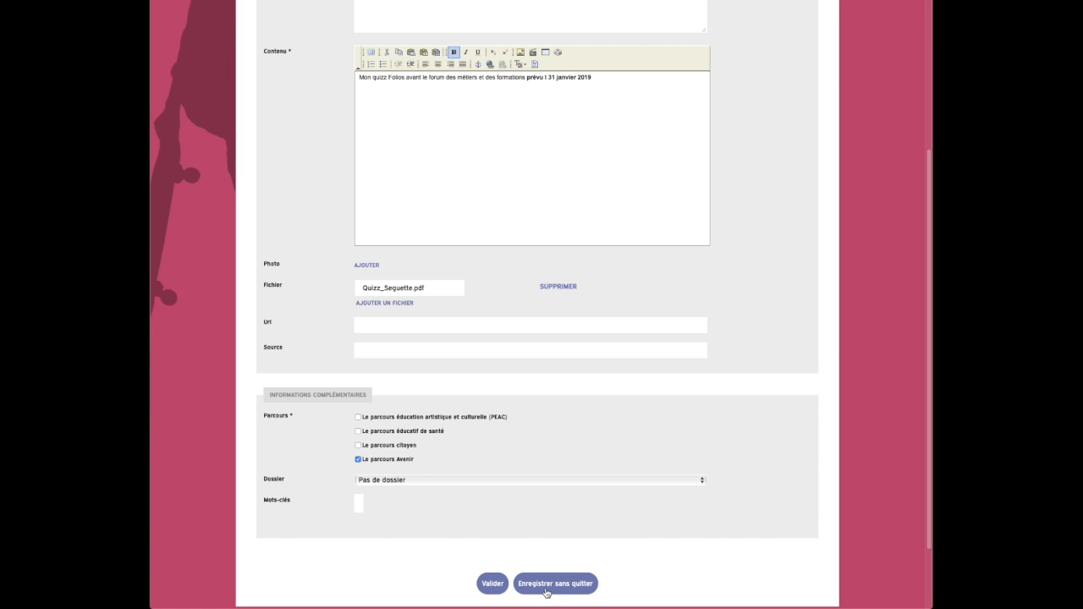
{"action": "left_click", "coordinate": [499, 583]}
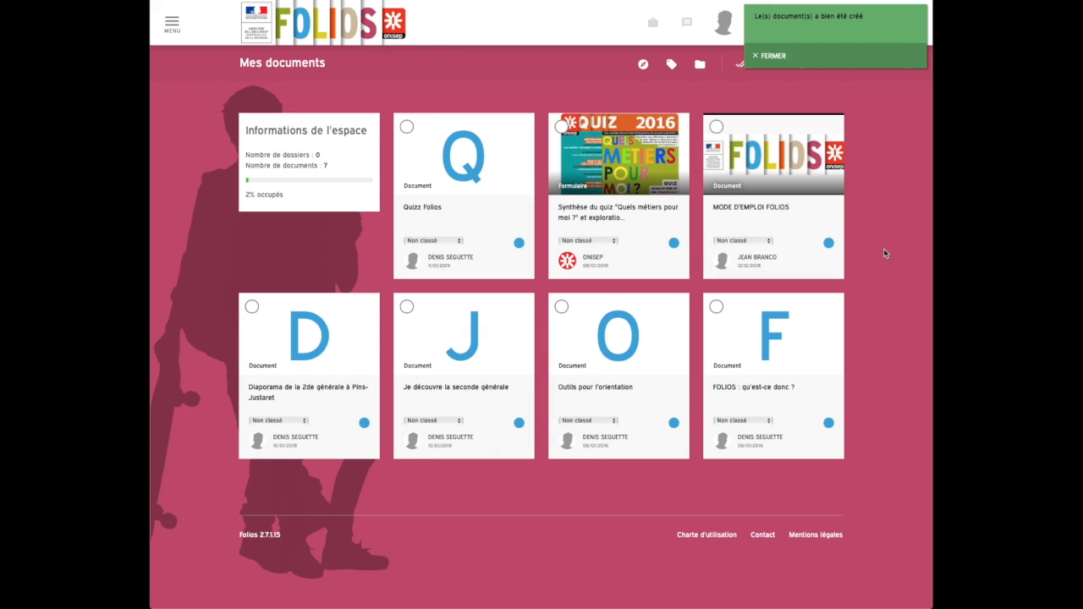
{"action": "left_click", "coordinate": [760, 57]}
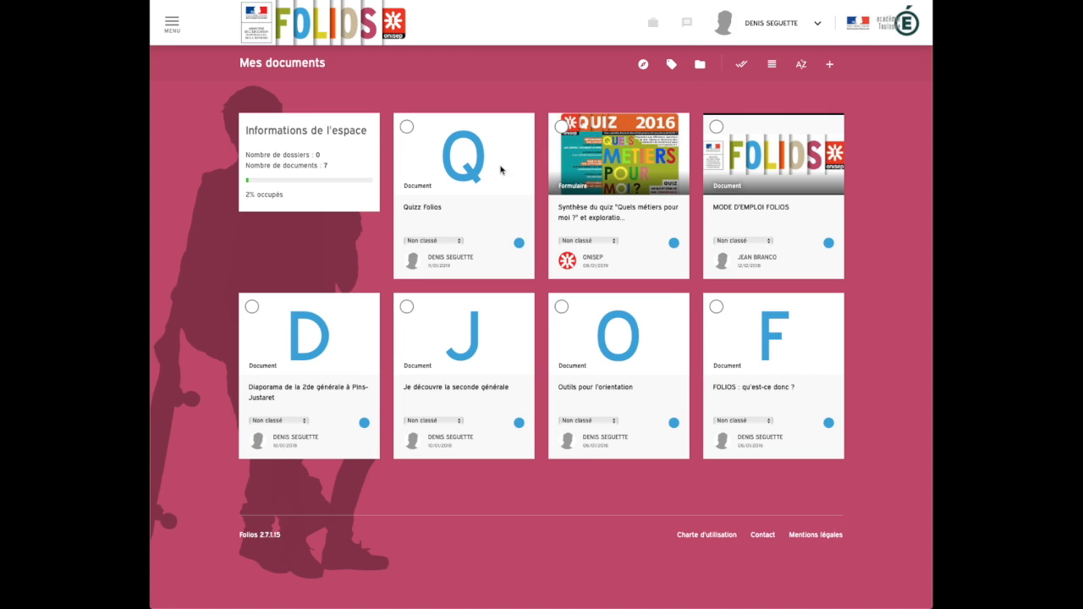
Examine the pages of the PDF attached to the Quizz Folios document, and return to Mes documents
{"action": "left_click", "coordinate": [435, 211]}
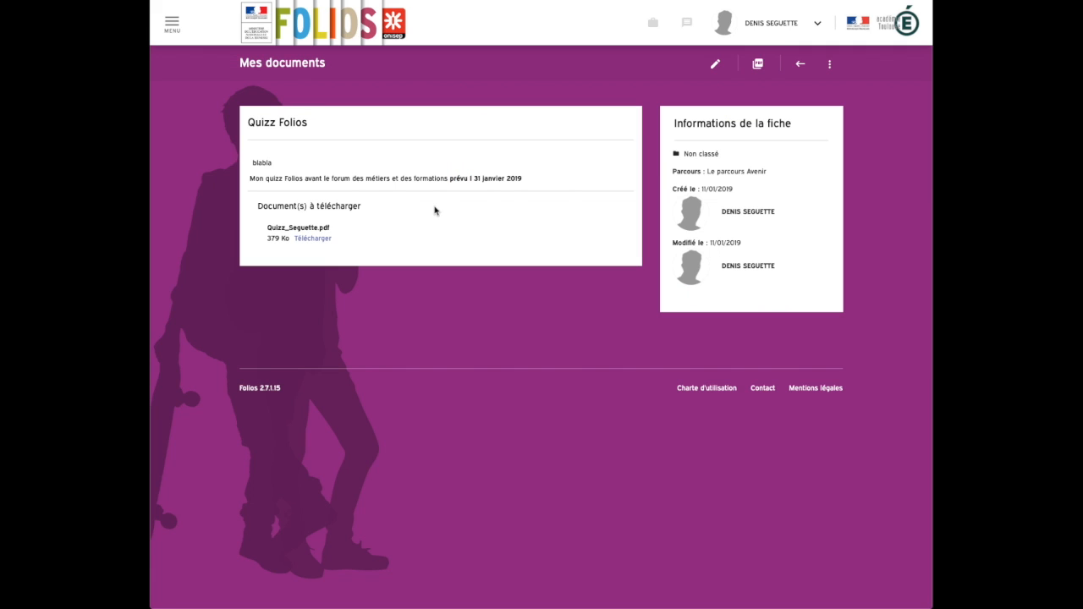
{"action": "left_click", "coordinate": [311, 241]}
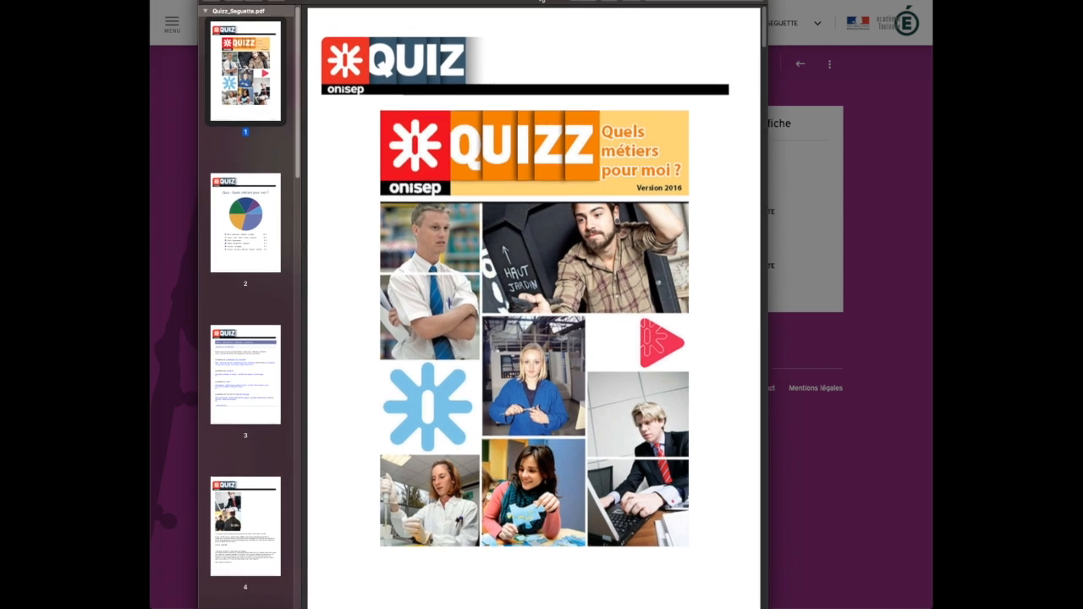
{"action": "left_click", "coordinate": [250, 206]}
{"action": "left_click", "coordinate": [254, 304]}
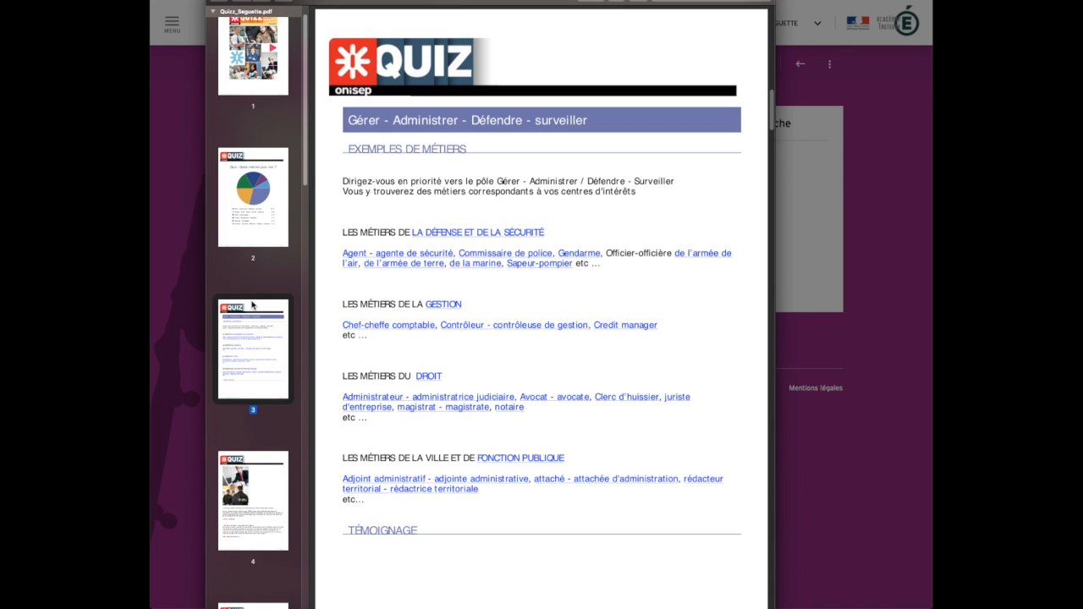
{"action": "scroll", "coordinate": [273, 362], "scroll_direction": "down", "scroll_amount": 3}
{"action": "left_click", "coordinate": [273, 364]}
{"action": "scroll", "coordinate": [269, 404], "scroll_direction": "down", "scroll_amount": 2}
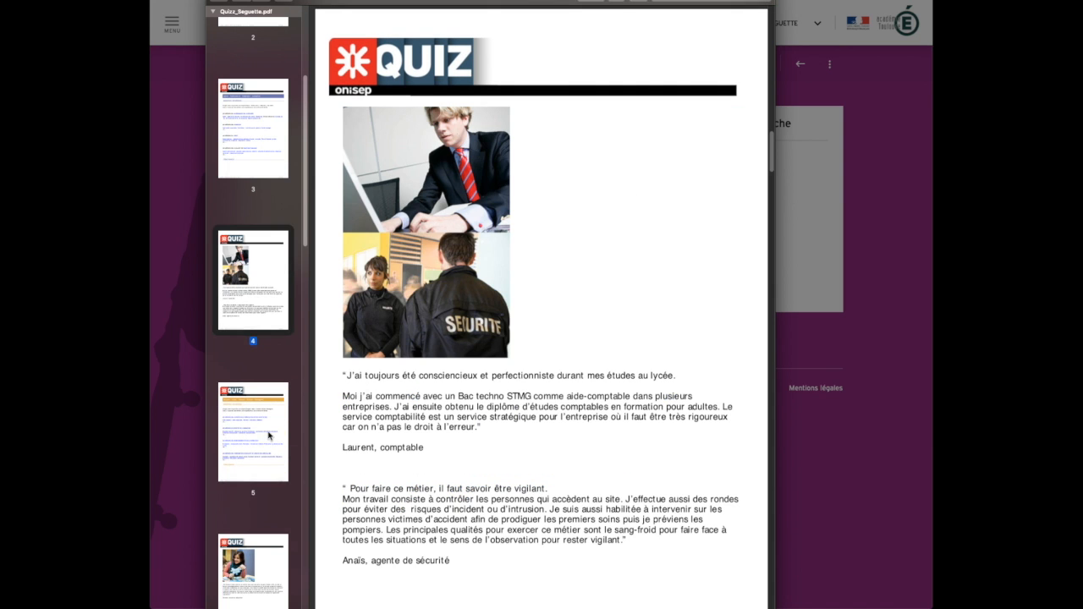
{"action": "left_click", "coordinate": [268, 434]}
{"action": "left_click", "coordinate": [264, 571]}
{"action": "scroll", "coordinate": [257, 170], "scroll_direction": "up", "scroll_amount": 5}
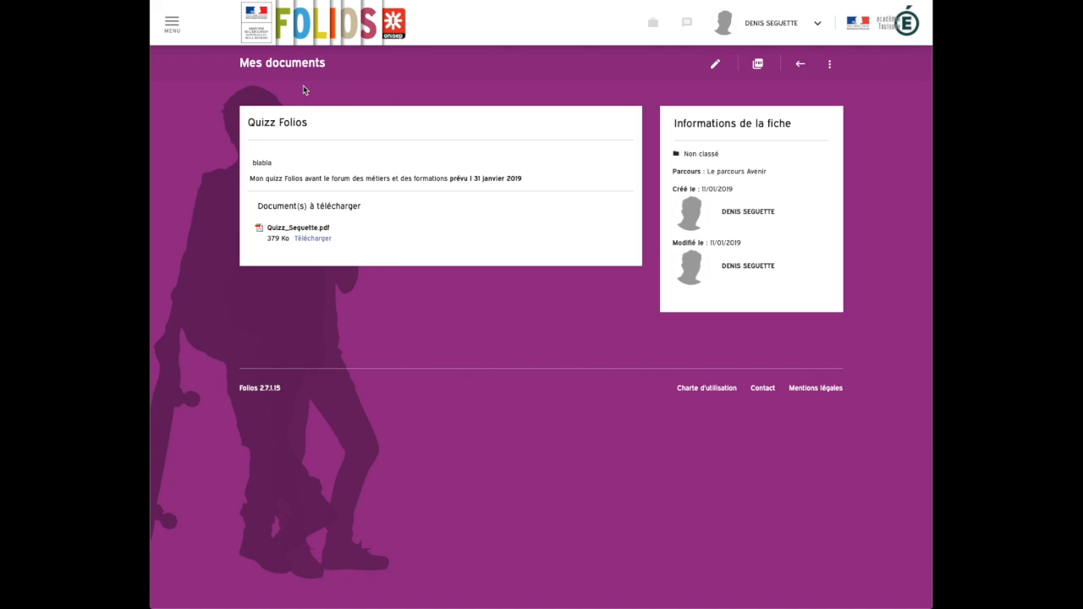
{"action": "left_click", "coordinate": [173, 26]}
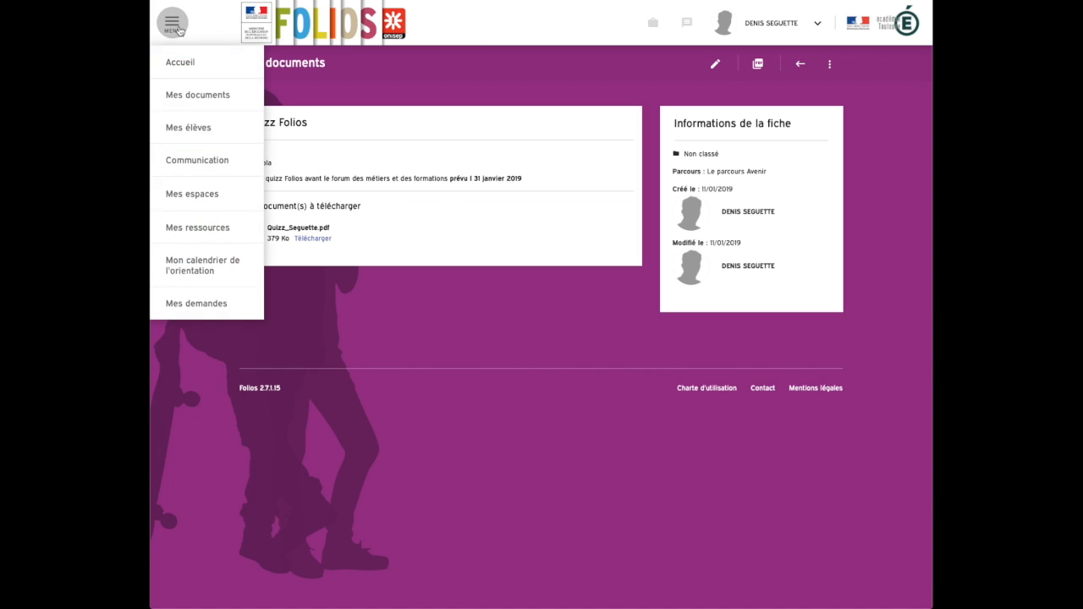
{"action": "left_click", "coordinate": [193, 99]}
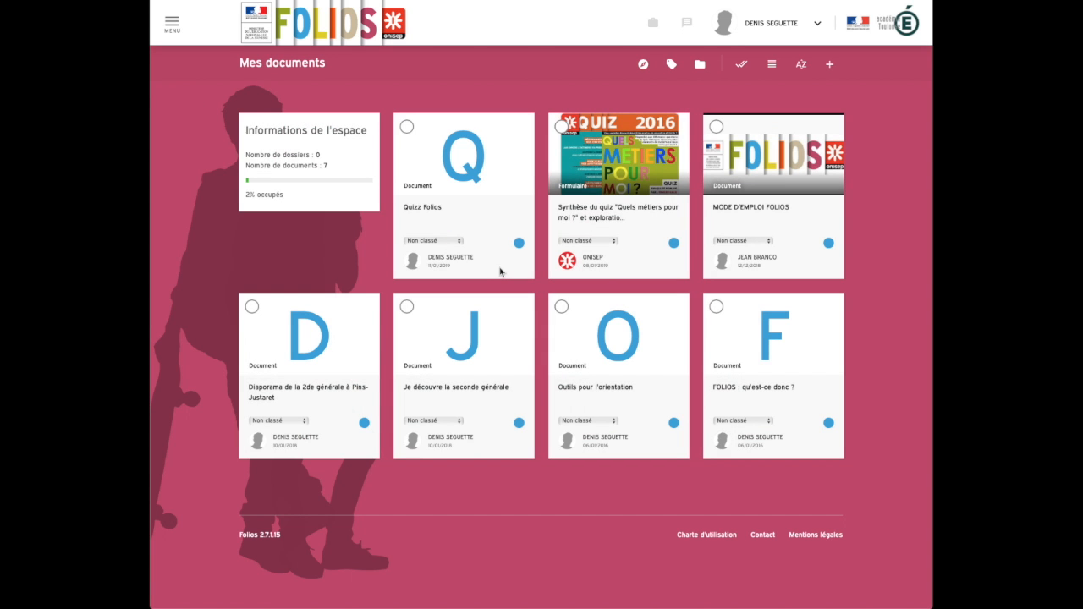